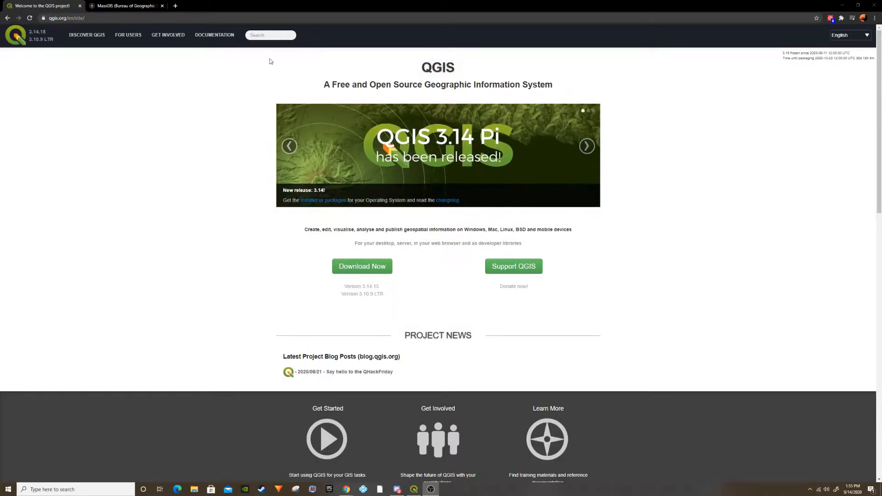
Step: Bring up the MassGIS (Bureau of Geographic Information) site and look over its home page introduction
left_click(115, 6)
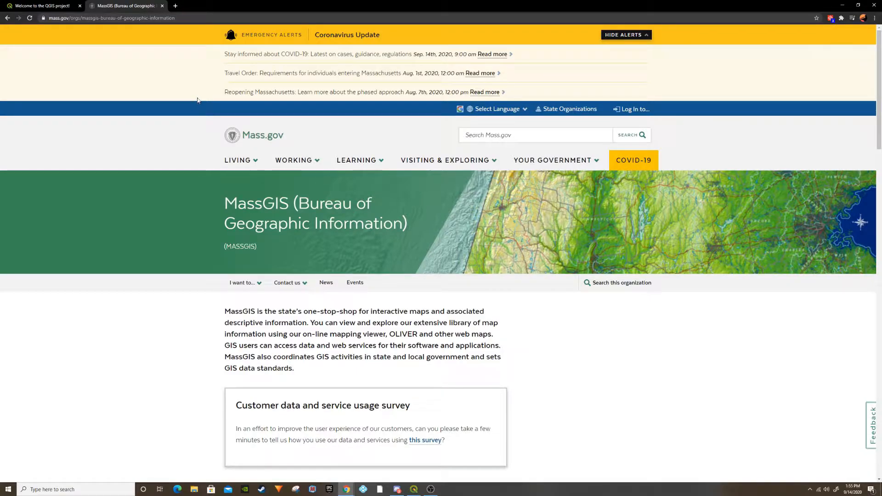
mouse_move(369, 155)
scroll(550, 309, "down", 1)
scroll(551, 312, "down", 1)
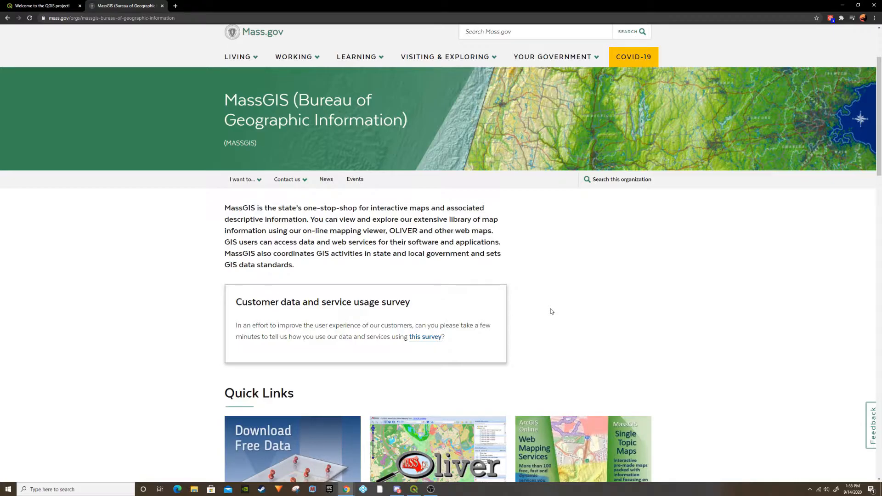
scroll(558, 274, "down", 1)
scroll(414, 197, "up", 3)
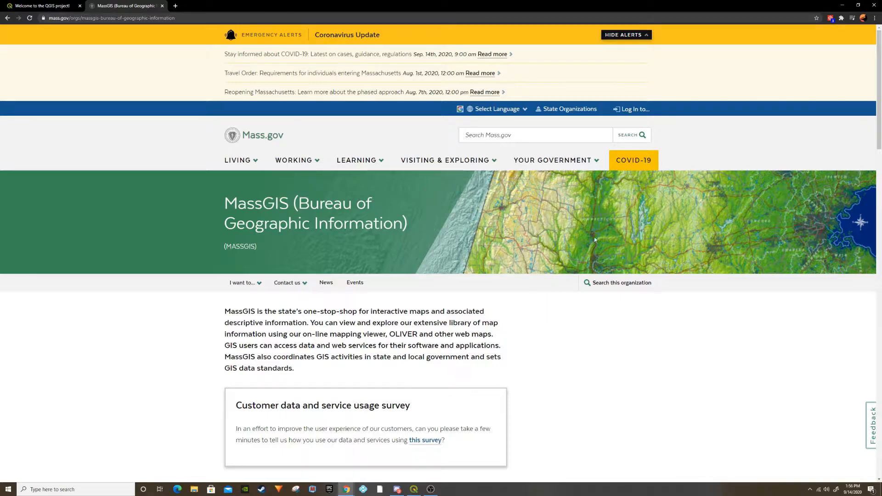
Step: Switch to QGIS and examine the Massachusetts map from the statewide extent down to the contour lines and water bodies near the Quabbin Reservoir
left_click(413, 489)
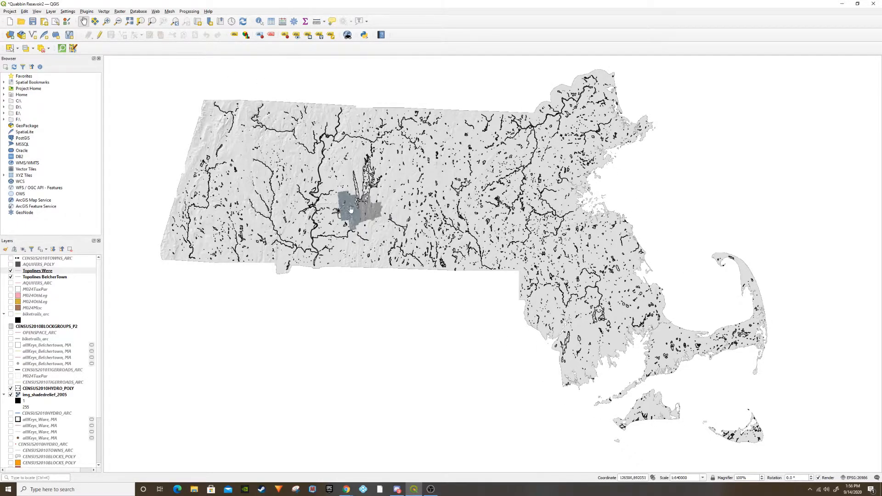
scroll(328, 204, "up", 2)
scroll(329, 204, "up", 2)
left_click_drag(763, 301, 522, 266)
scroll(568, 257, "up", 1)
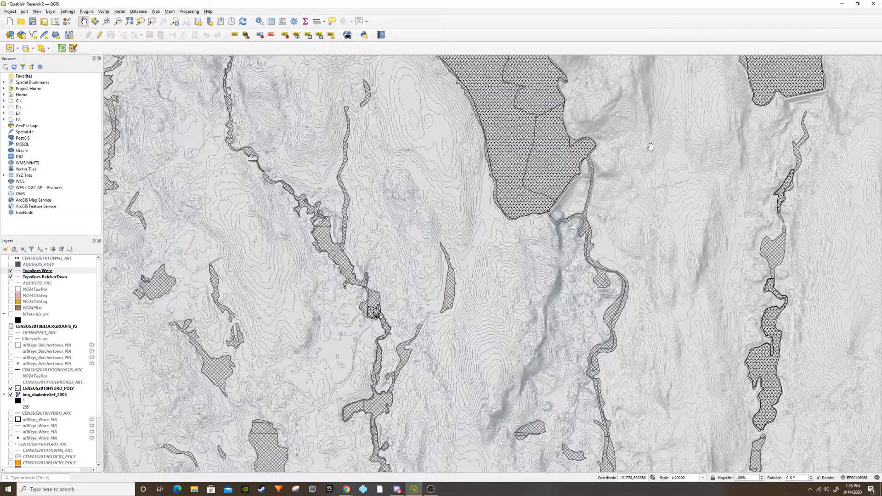
scroll(609, 286, "down", 4)
scroll(608, 286, "down", 1)
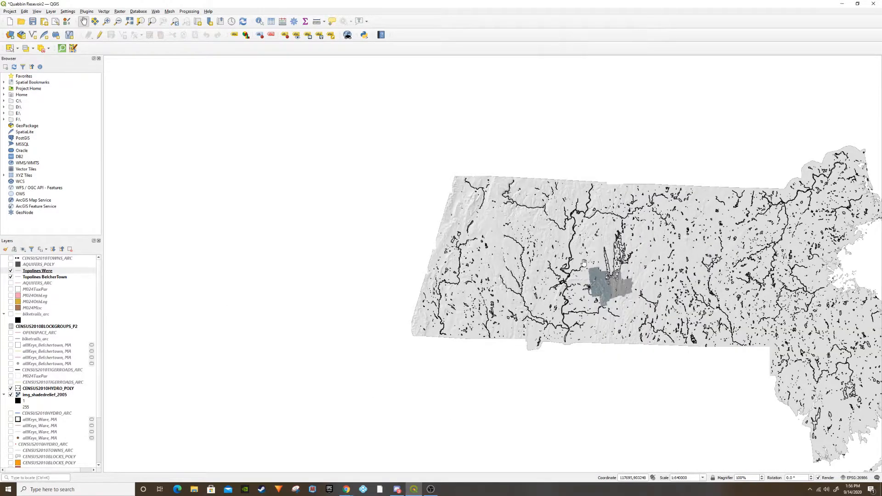
left_click_drag(697, 295, 485, 240)
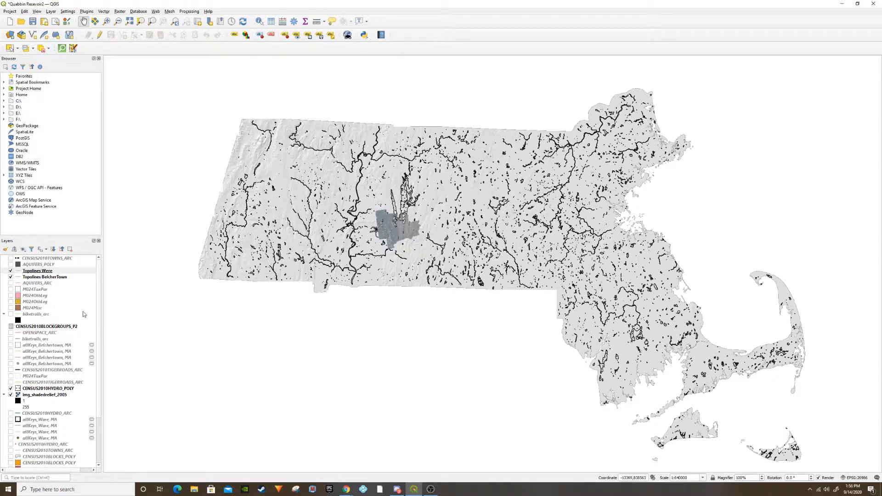
scroll(54, 273, "down", 3)
scroll(54, 273, "up", 3)
Step: Return to the MassGIS site in Chrome and open the Download Free Data link to the MassGIS Data Layers page
mouse_move(347, 489)
left_click(367, 460)
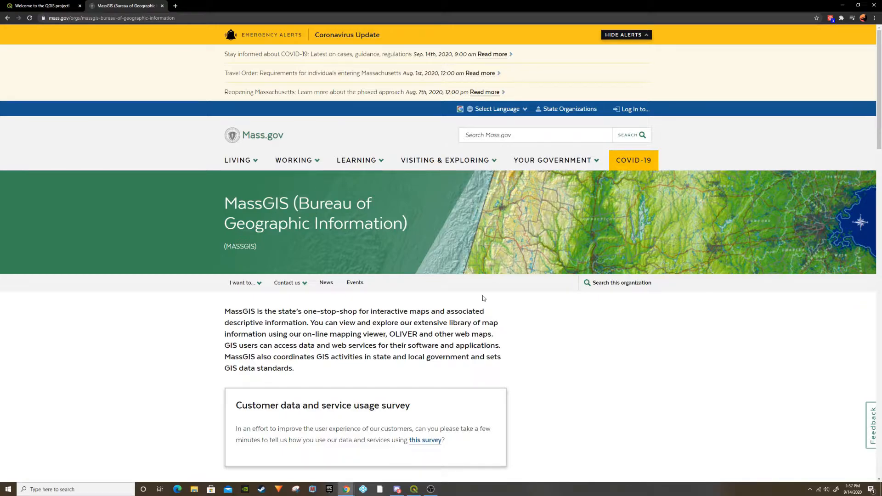
scroll(500, 312, "down", 1)
scroll(500, 311, "down", 6)
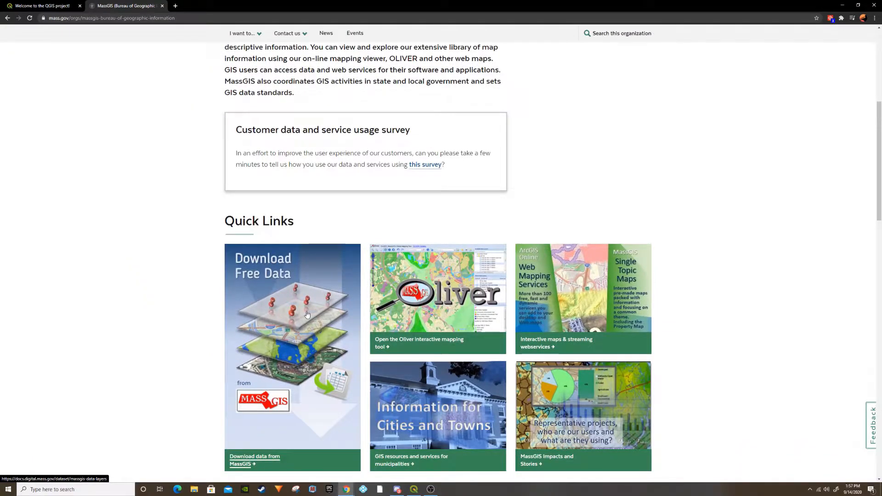
scroll(324, 344, "down", 1)
left_click(283, 298)
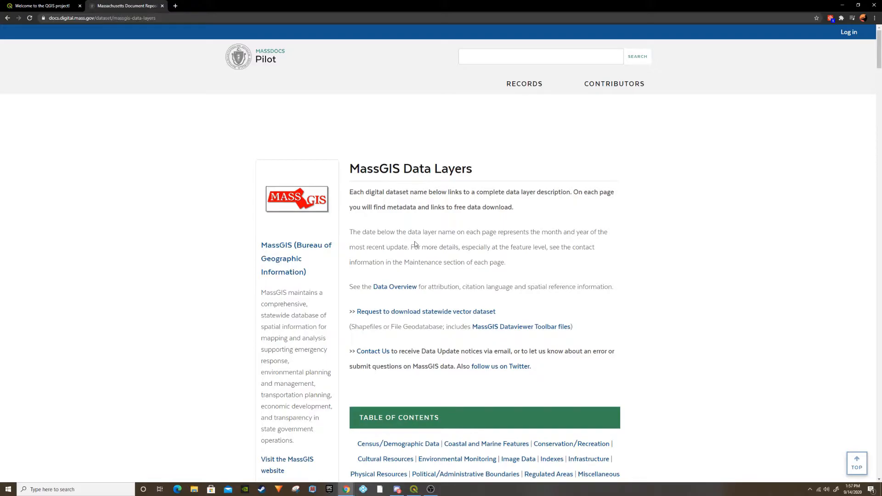
Step: Look through the MassGIS Data Layers catalogue from Census/Demographic Data down to the Physical Resources section
scroll(416, 251, "down", 6)
scroll(422, 258, "down", 4)
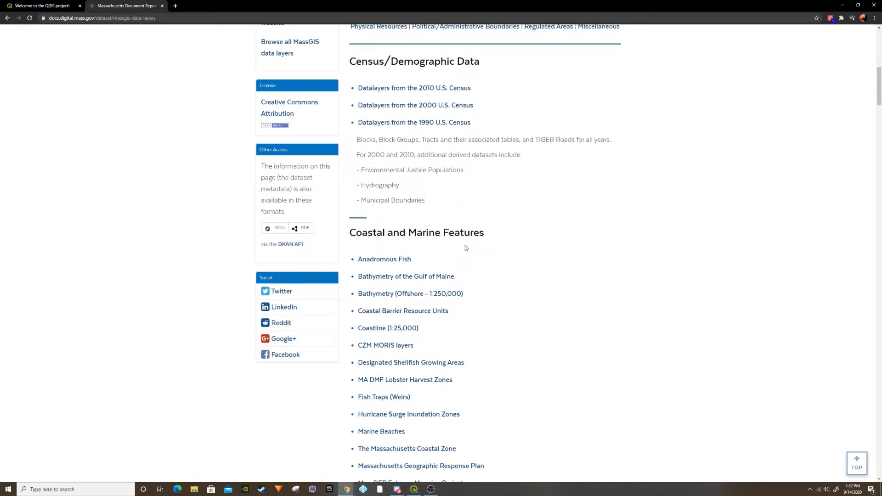
scroll(465, 248, "down", 4)
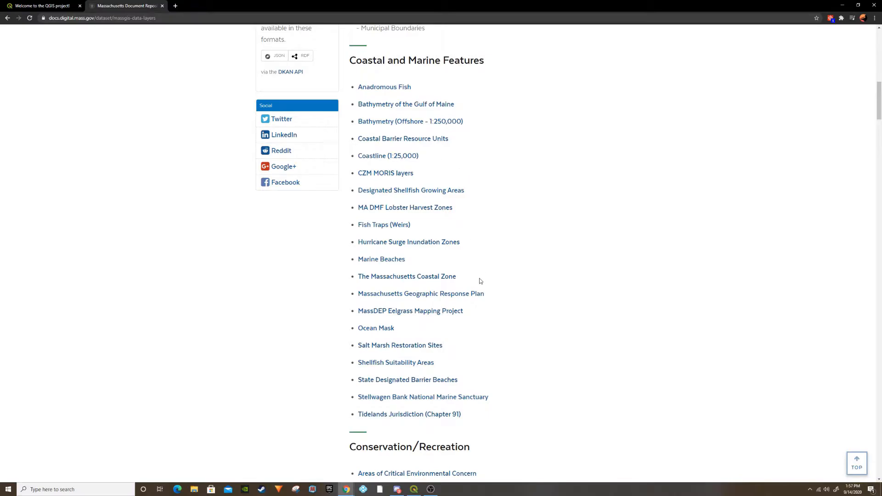
scroll(476, 276, "down", 1)
scroll(477, 271, "down", 5)
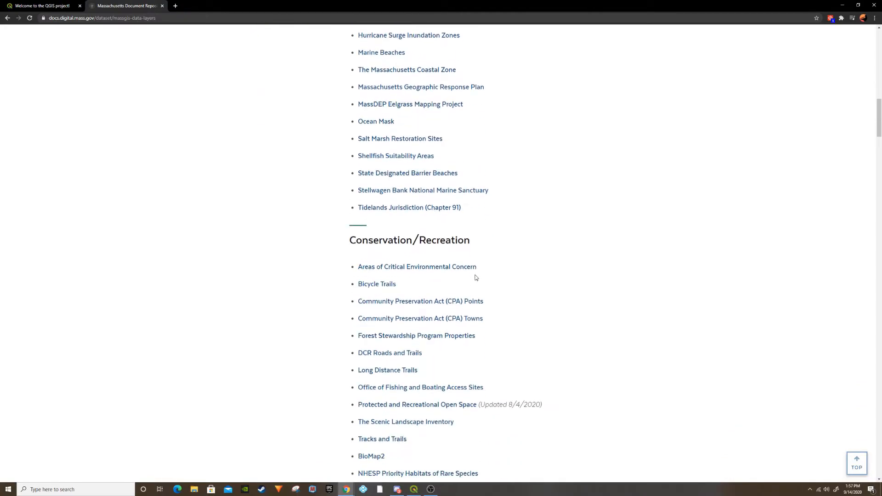
scroll(476, 278, "down", 2)
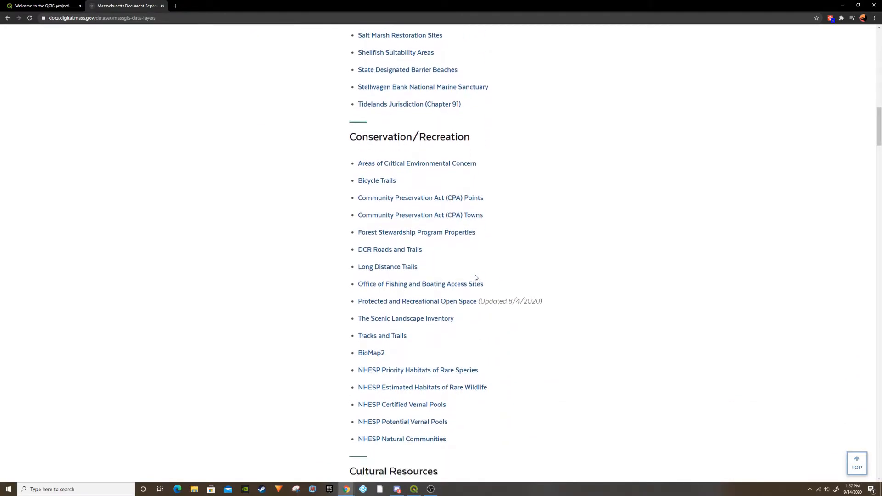
scroll(434, 300, "down", 6)
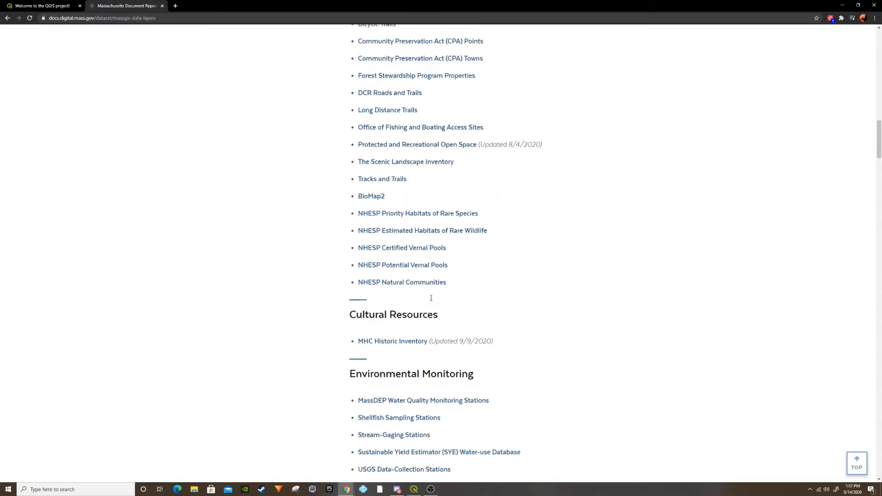
scroll(433, 300, "down", 8)
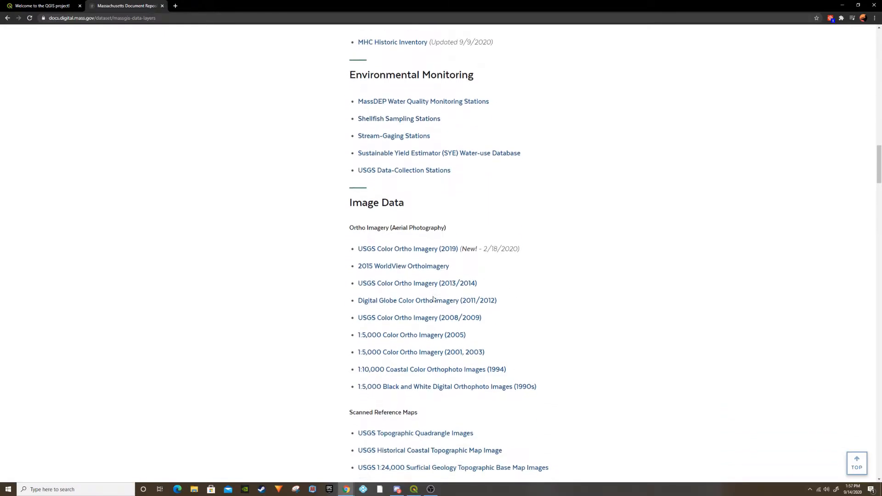
scroll(432, 297, "down", 1)
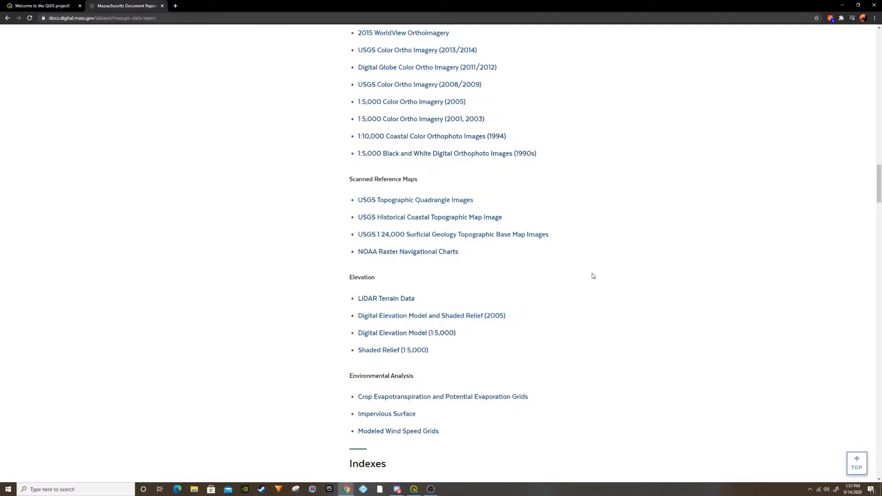
scroll(593, 275, "down", 1)
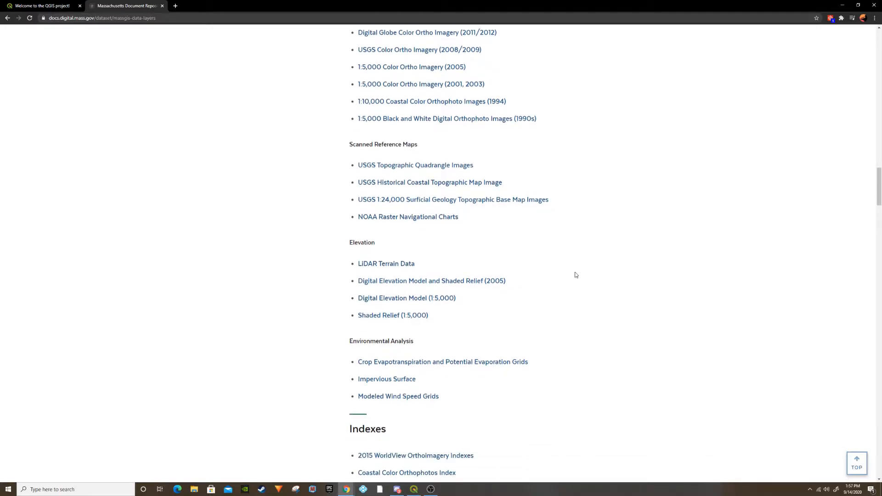
scroll(575, 272, "down", 2)
scroll(575, 272, "down", 5)
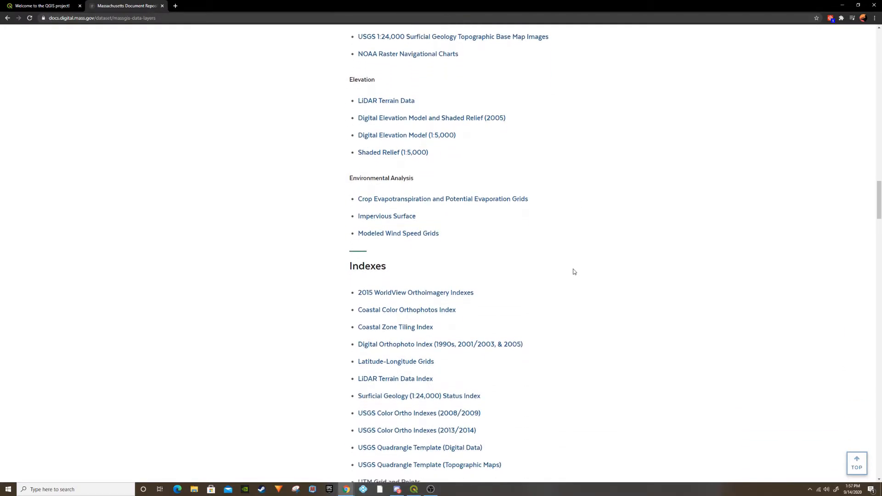
scroll(574, 272, "down", 11)
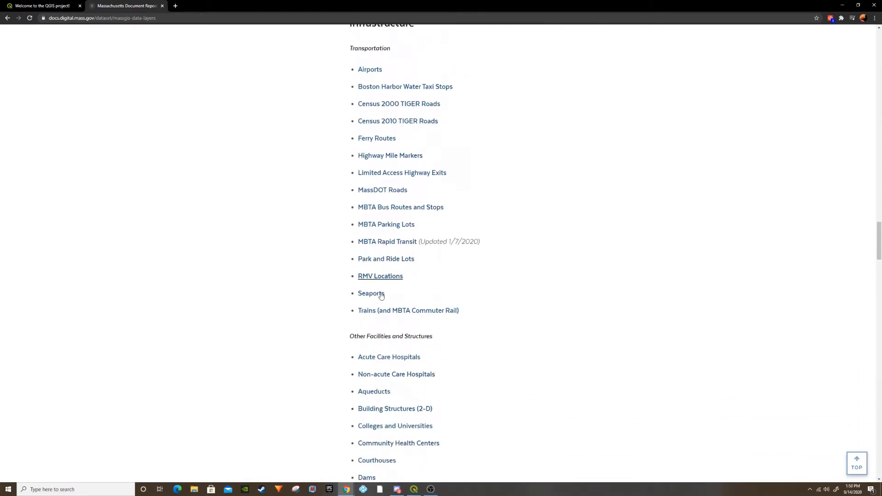
scroll(453, 342, "down", 12)
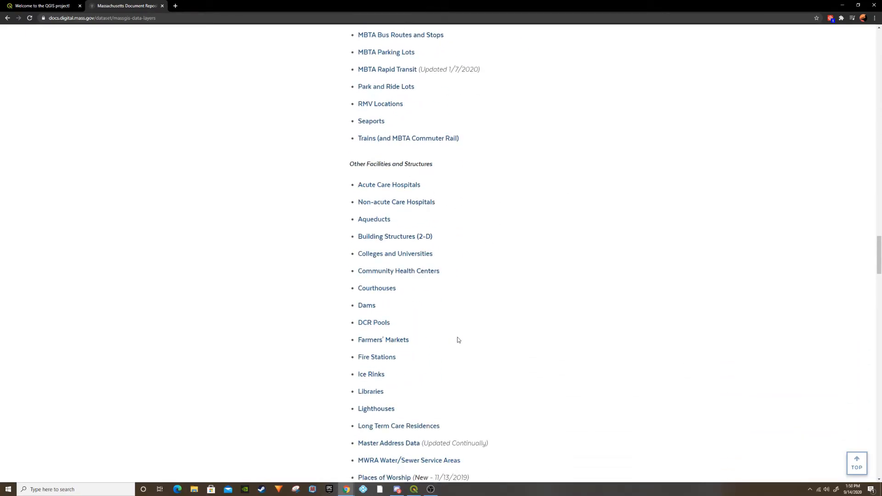
scroll(457, 342, "down", 5)
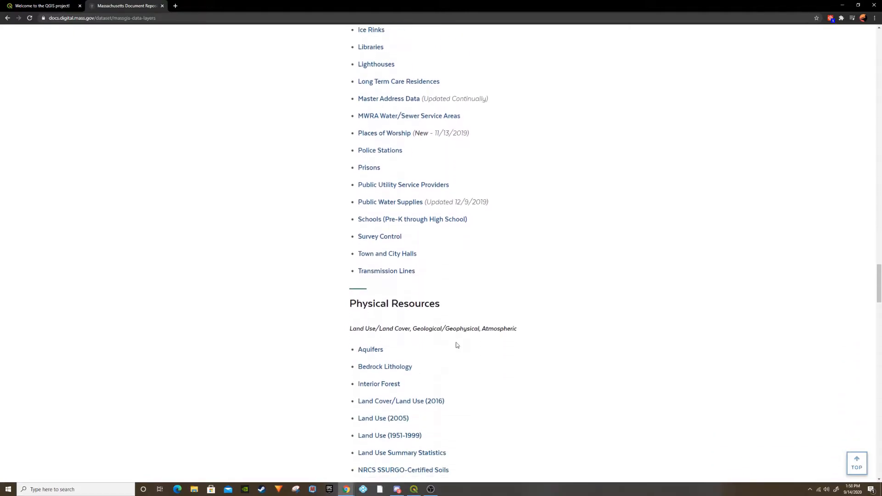
Step: Open the Aquifers data layer page and highlight the word shapefile in its download description
left_click(371, 282)
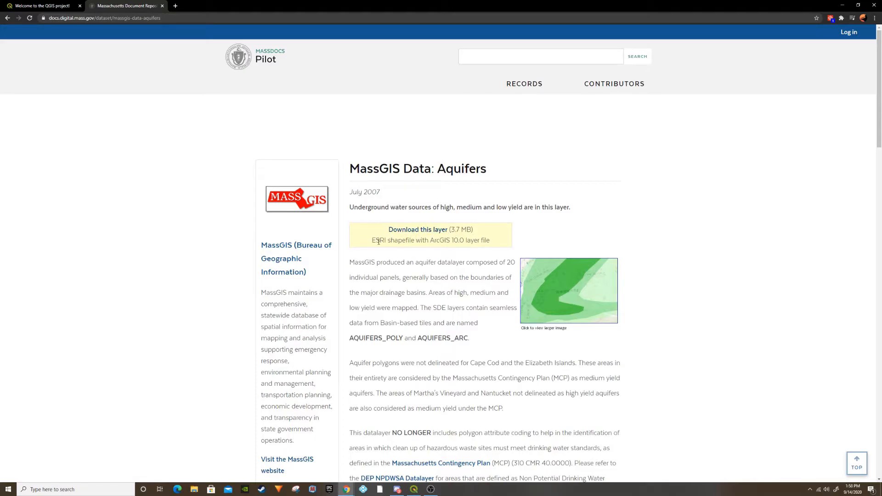
left_click_drag(389, 241, 415, 242)
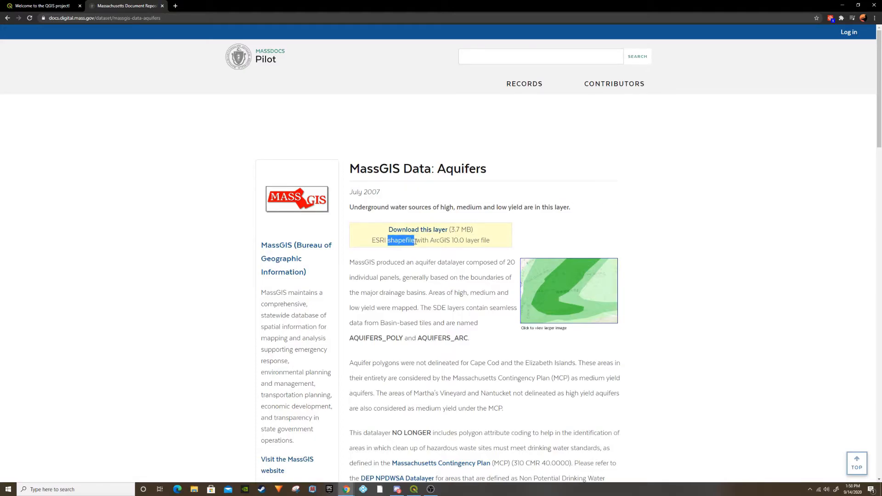
left_click(438, 265)
Step: Switch to QGIS and hide both Topolines layers to view the hydrography and shaded relief south of the reservoir without contours
left_click(414, 489)
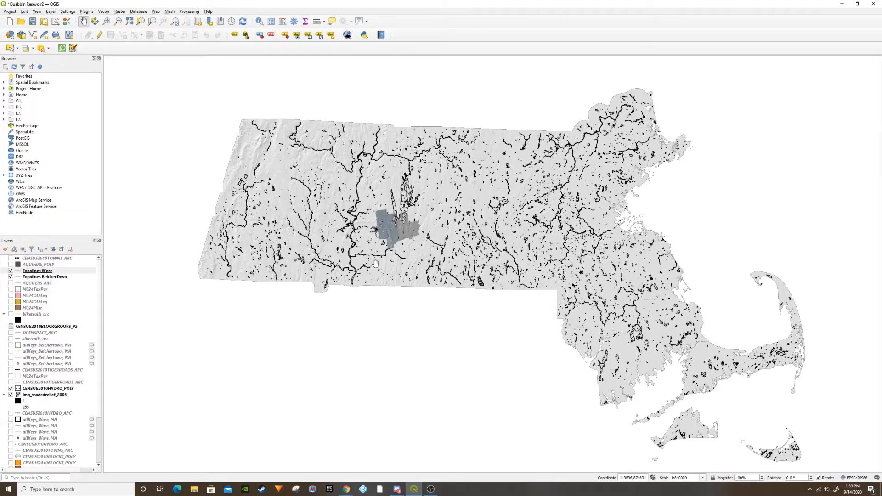
left_click(10, 271)
left_click(10, 277)
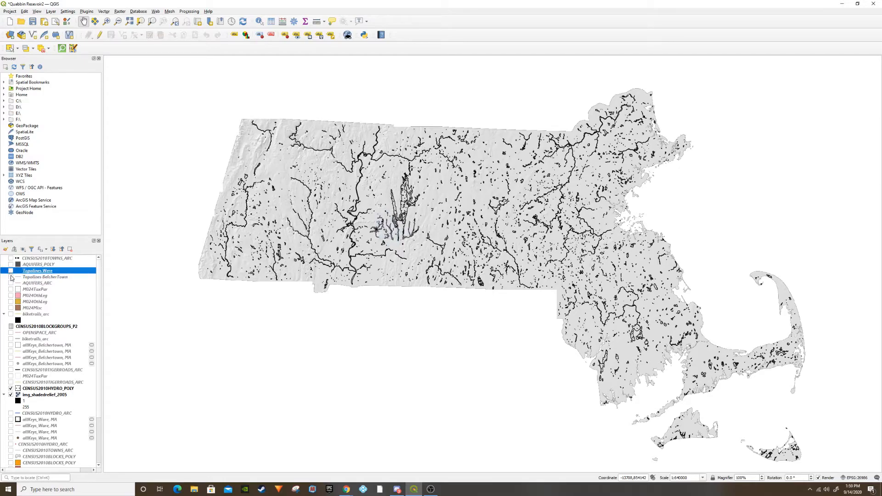
left_click_drag(407, 234, 450, 242)
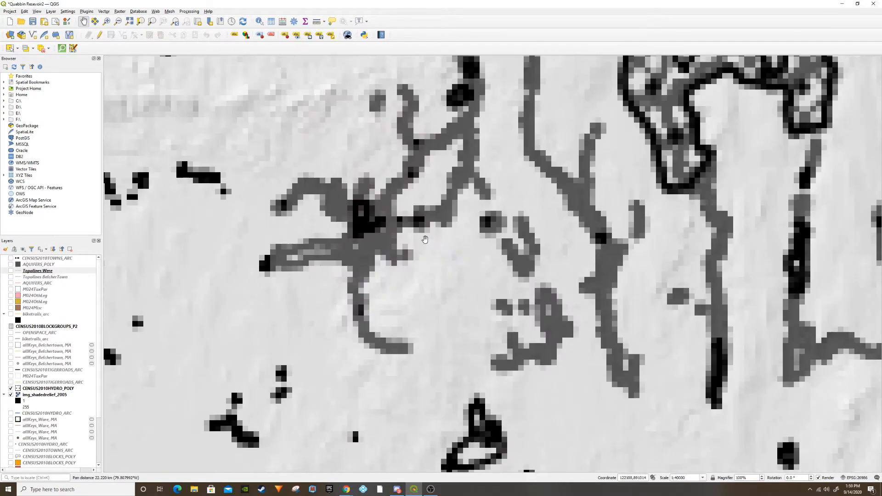
scroll(429, 225, "up", 4)
scroll(546, 269, "down", 1)
left_click_drag(582, 285, 505, 296)
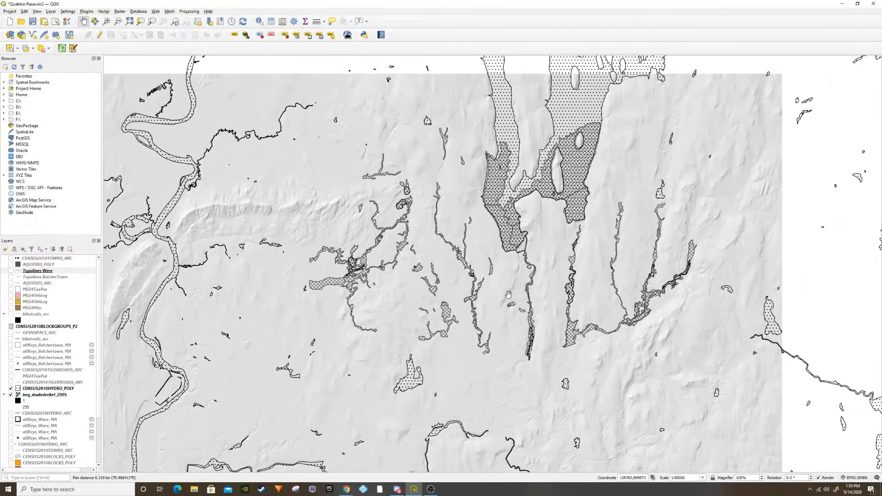
Step: Show both Topolines layers again and view the contour lines close up beside the reservoir
left_click(11, 277)
left_click(11, 271)
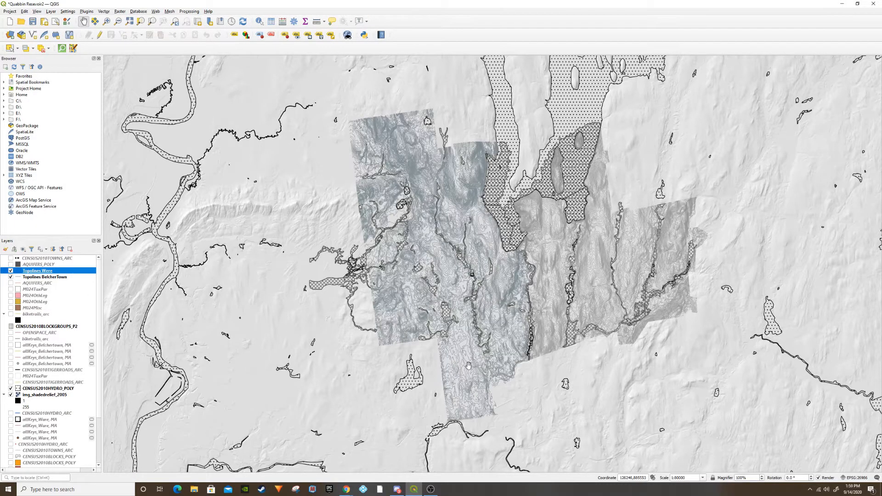
scroll(493, 225, "up", 2)
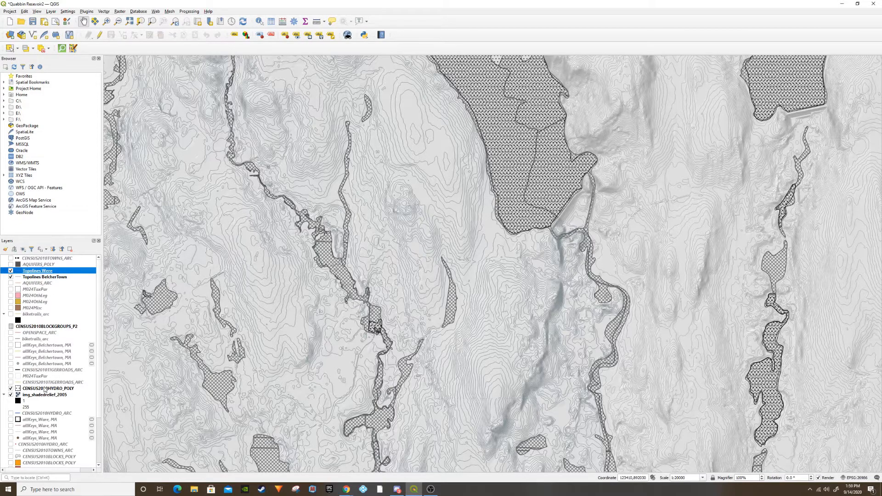
Step: Restyle the CENSUS2010HYDRO_POLY layer with the grayscale "hashed gray /" fill symbol
left_click(11, 388)
left_click(10, 389)
left_click(76, 390)
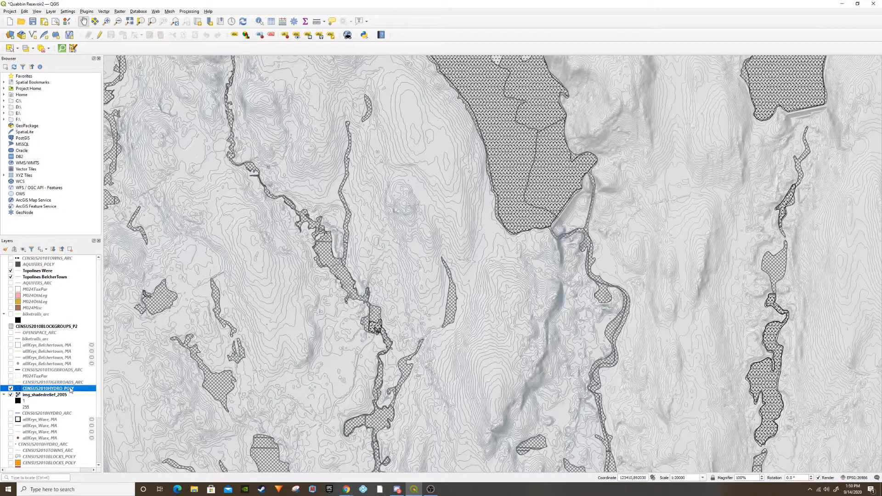
right_click(70, 390)
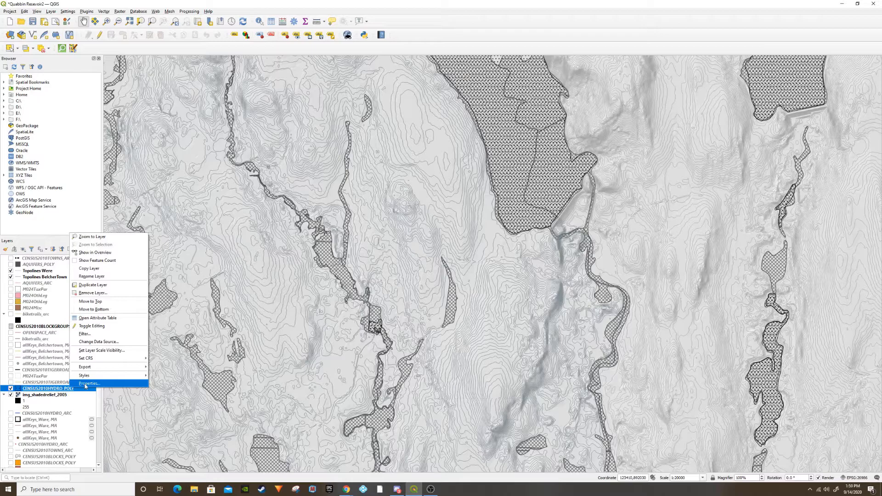
left_click(86, 384)
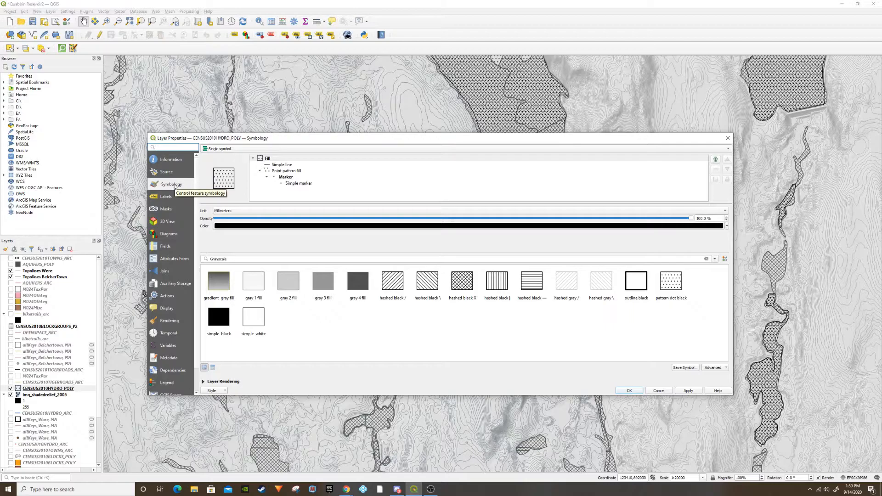
left_click(468, 288)
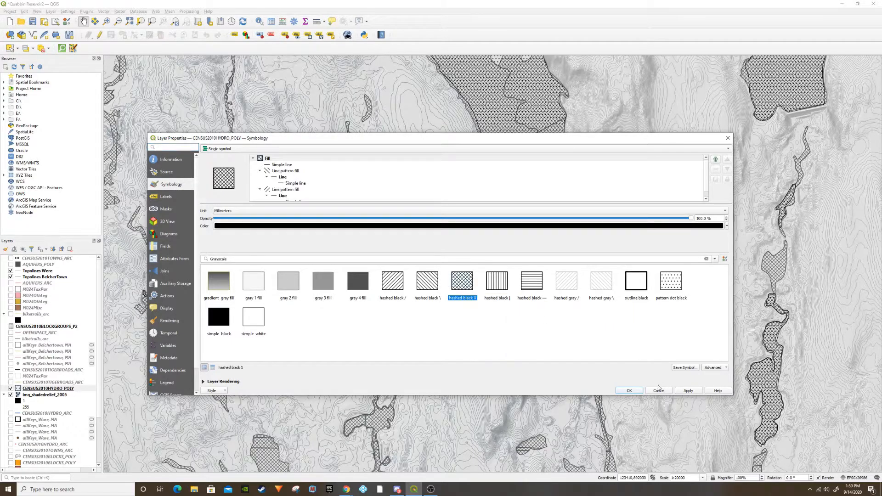
left_click(570, 288)
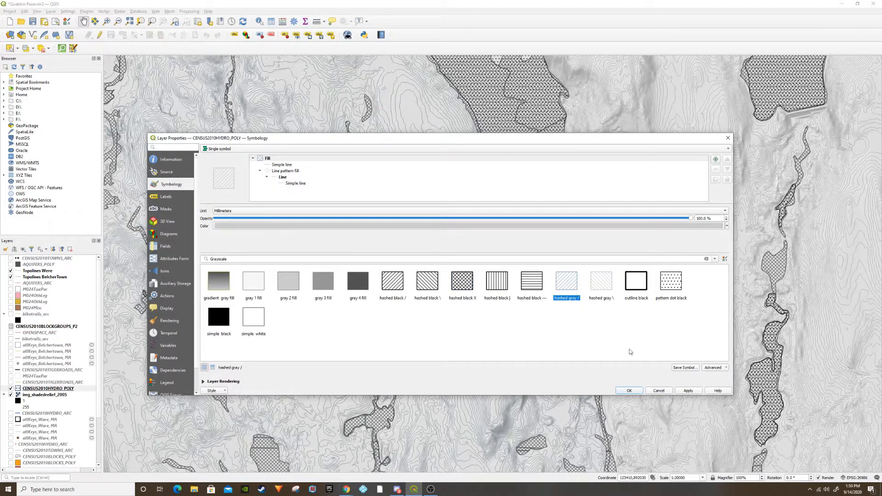
left_click(688, 390)
left_click(628, 391)
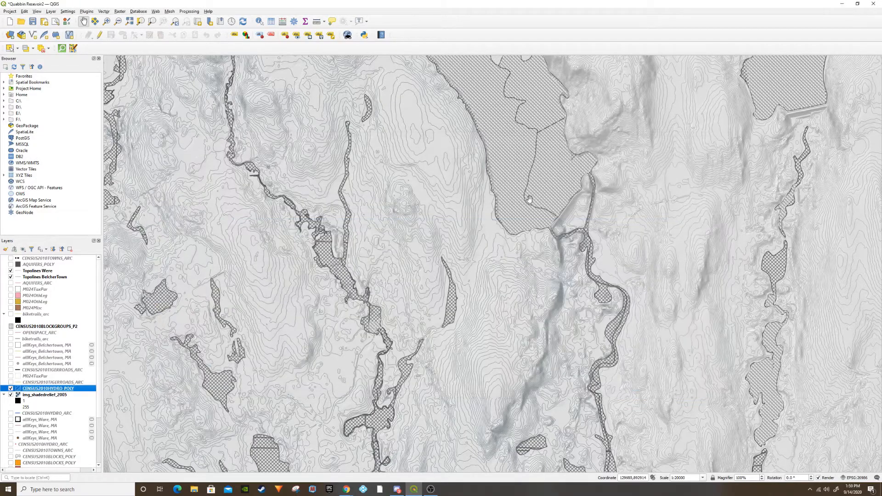
Step: Show the WETLANDSDEP_POLY layer on the map around the southern end of the reservoir
scroll(495, 120, "up", 2)
scroll(424, 106, "down", 2)
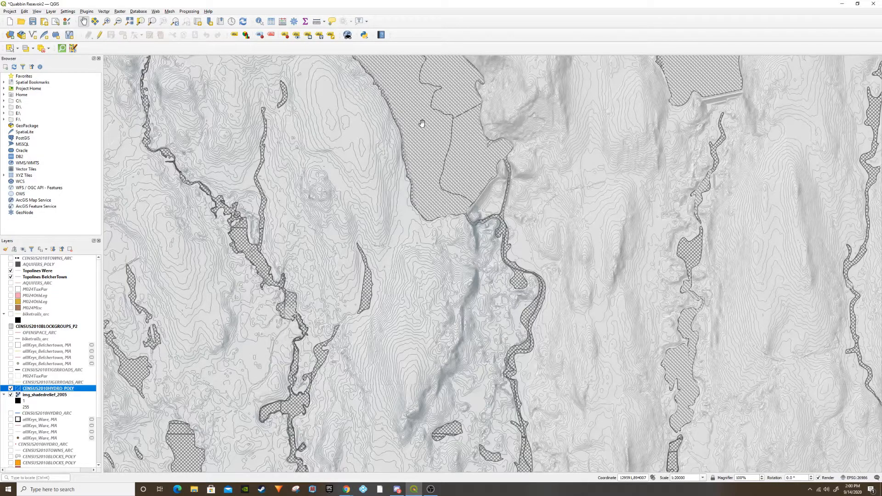
scroll(41, 399, "down", 3)
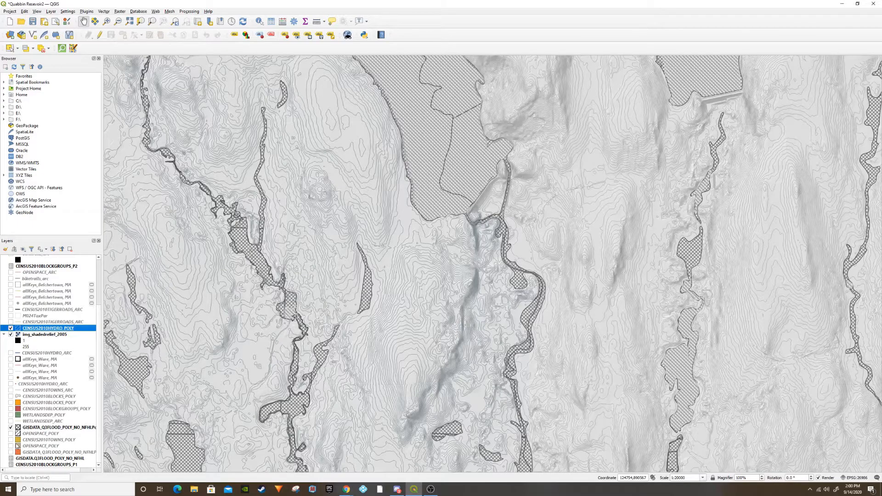
left_click(11, 416)
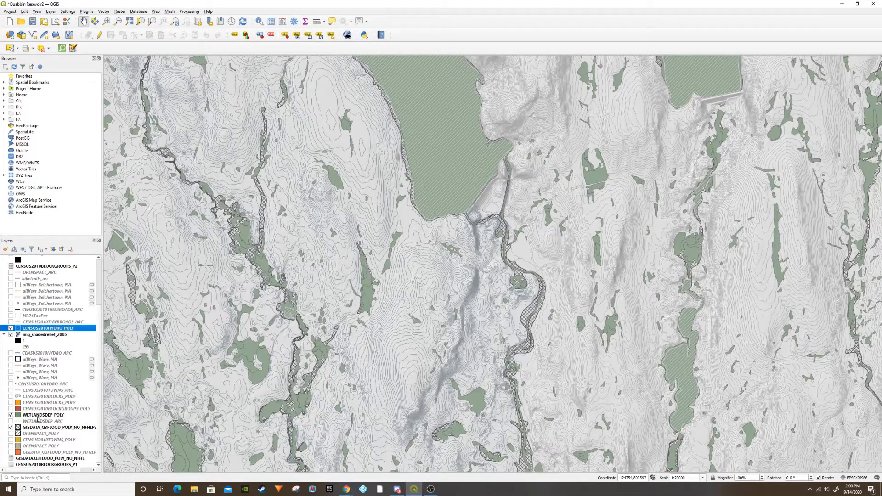
Step: Show the AQUIFERS_POLY layer to view the aquifer areas south of the reservoir, and hide it again
scroll(37, 416, "up", 3)
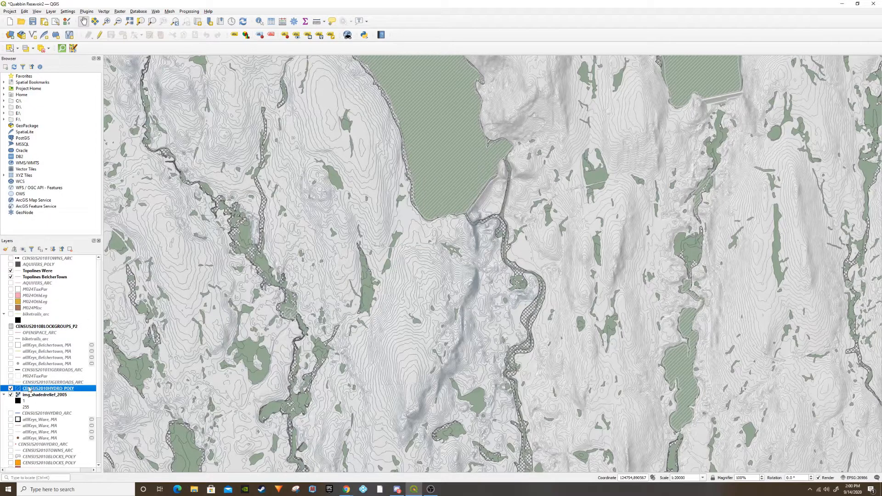
left_click(10, 264)
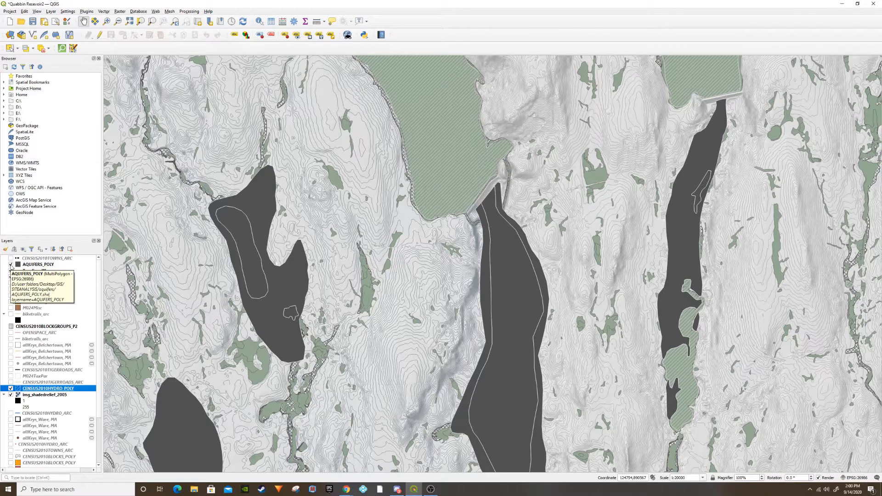
left_click(11, 265)
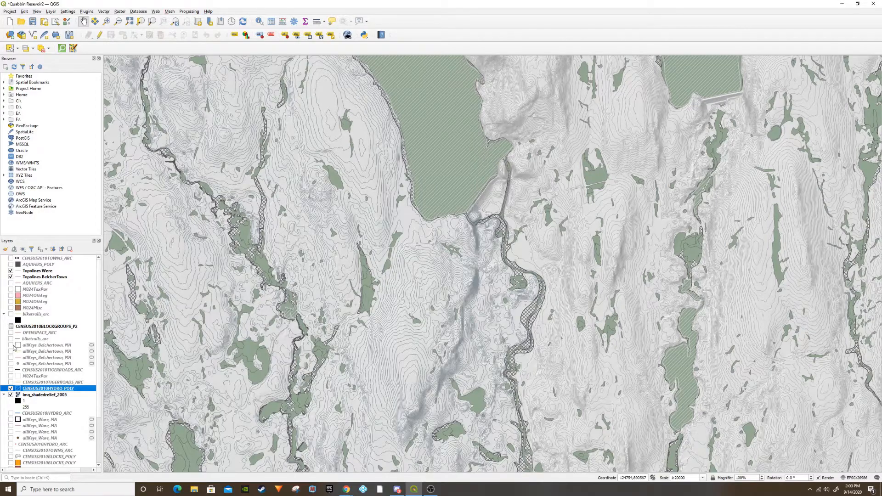
Step: Show the M024TaxPar parcel polygons and the CENSUS2010HYDRO_ARC layer listed below the Ware layers, leaving CENSUS2010TOWNS_ARC hidden
left_click(11, 290)
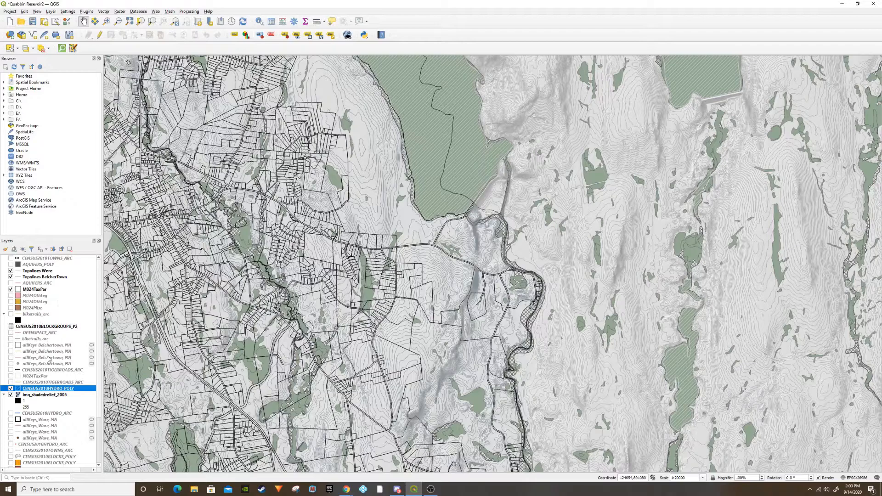
scroll(51, 377, "down", 2)
scroll(52, 379, "down", 2)
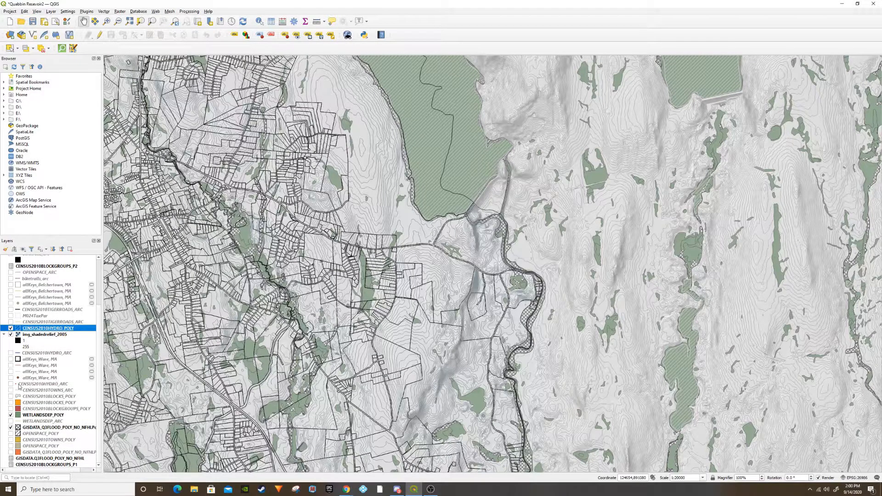
left_click(11, 390)
left_click(11, 391)
left_click(11, 385)
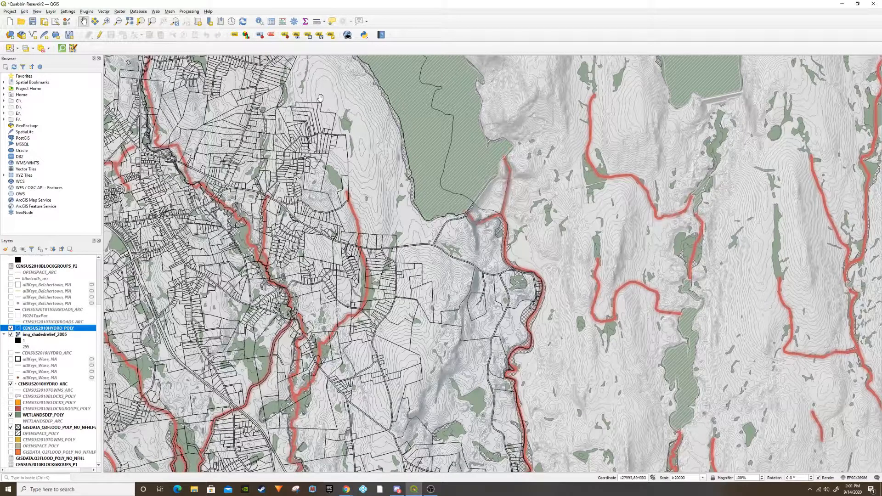
Step: Create a new print layout titled "Quabbin Reservoir"
left_click(45, 22)
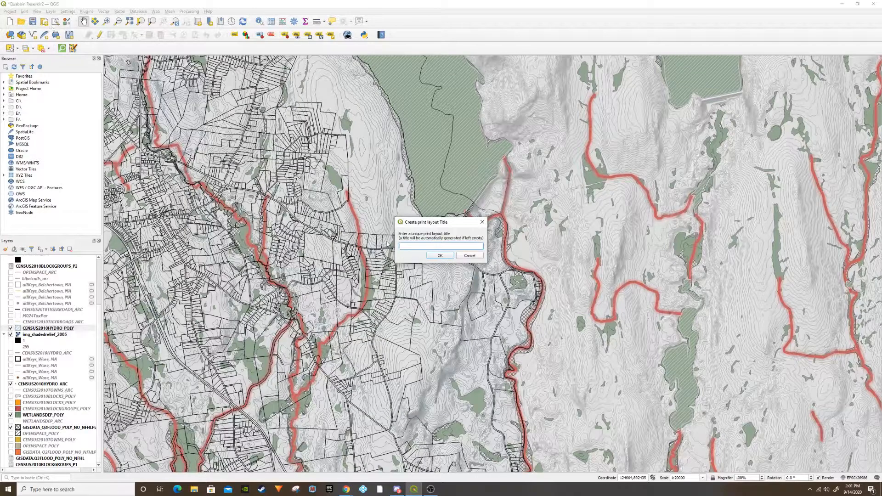
type("Quabbin Reservoir")
key("Return")
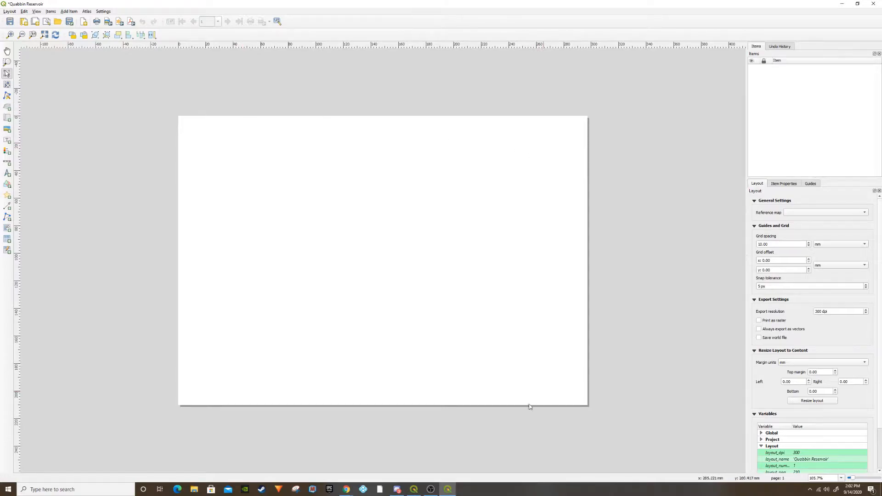
Step: Add a map item that covers the whole layout page, about 297 by 210 mm
left_click(7, 118)
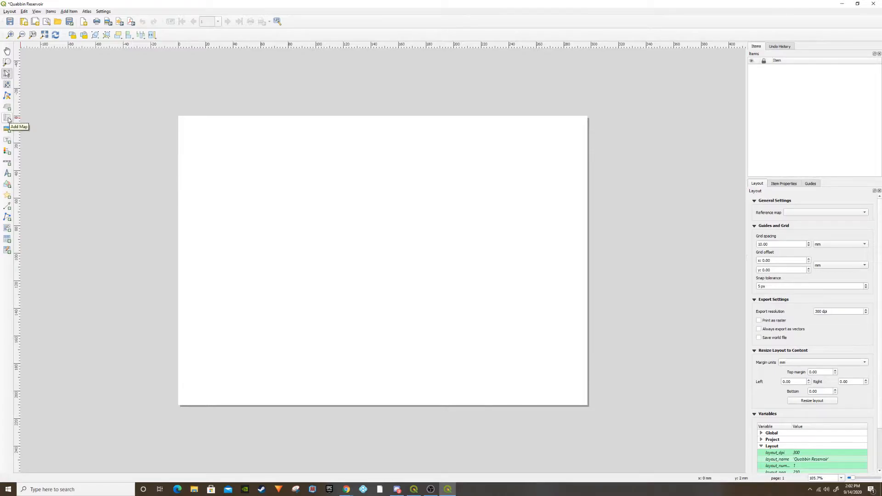
left_click_drag(177, 116, 588, 405)
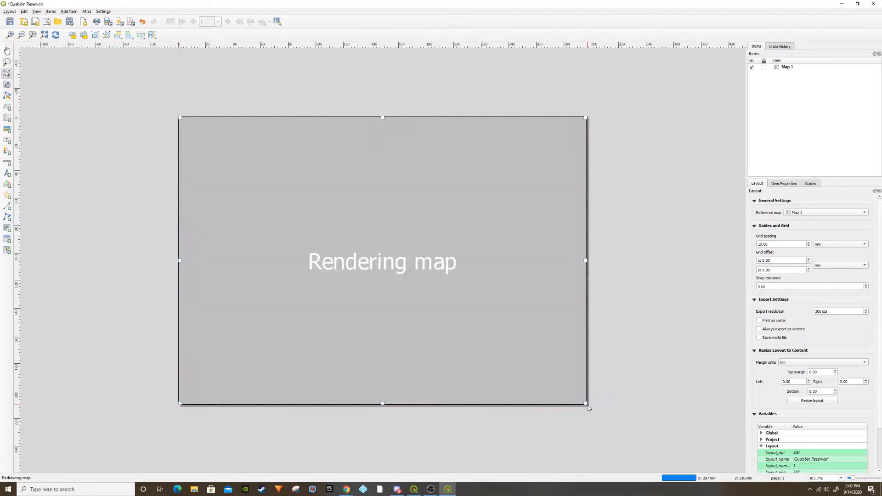
key("p")
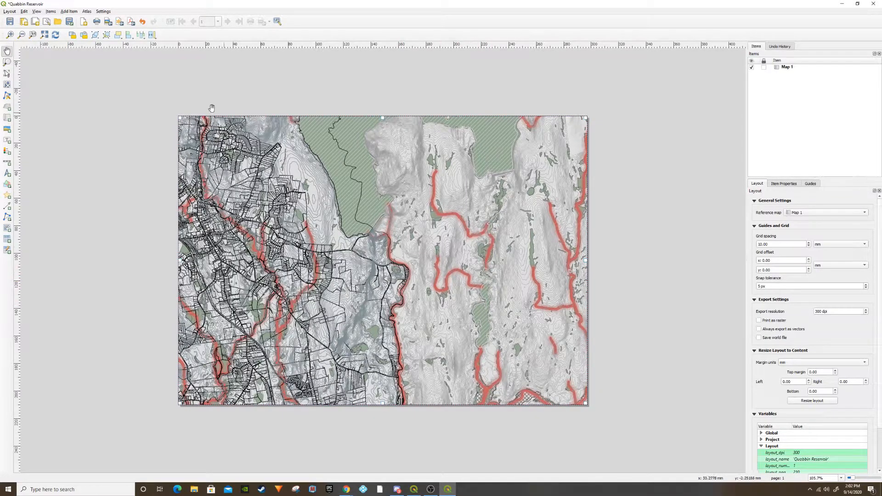
Step: Open the SVG export for the layout to view its save options, and cancel it without saving
left_click(12, 12)
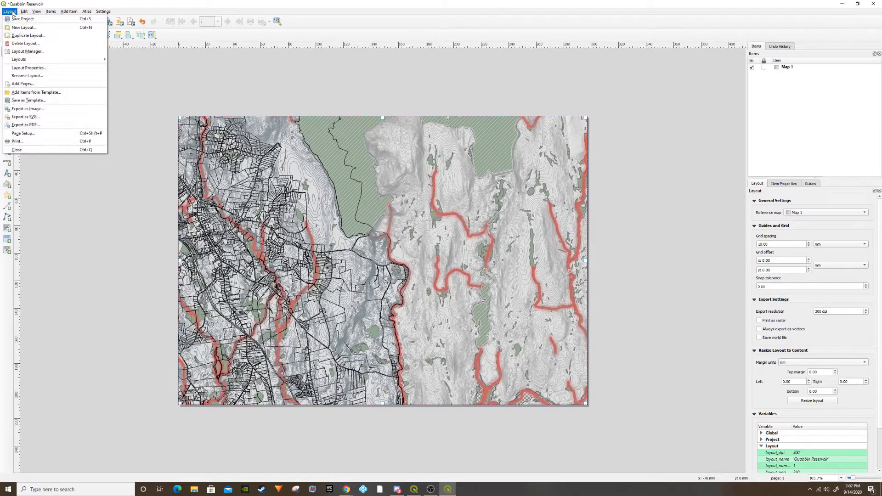
left_click(46, 118)
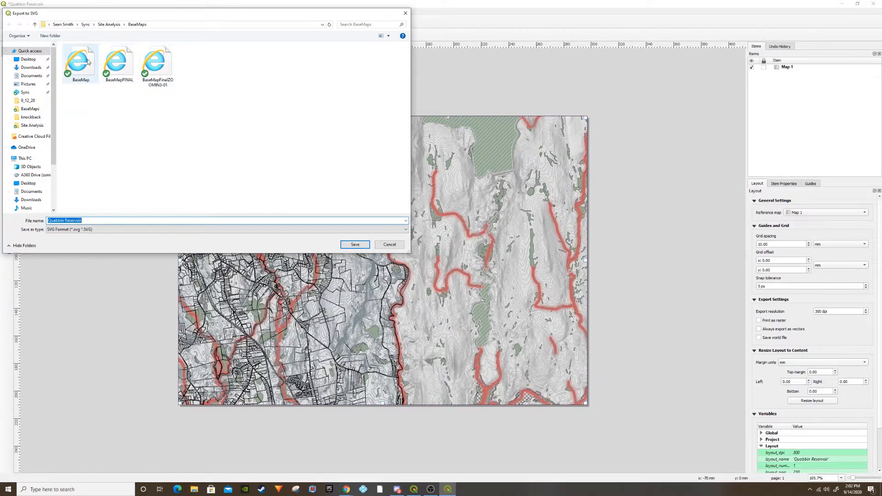
left_click(390, 244)
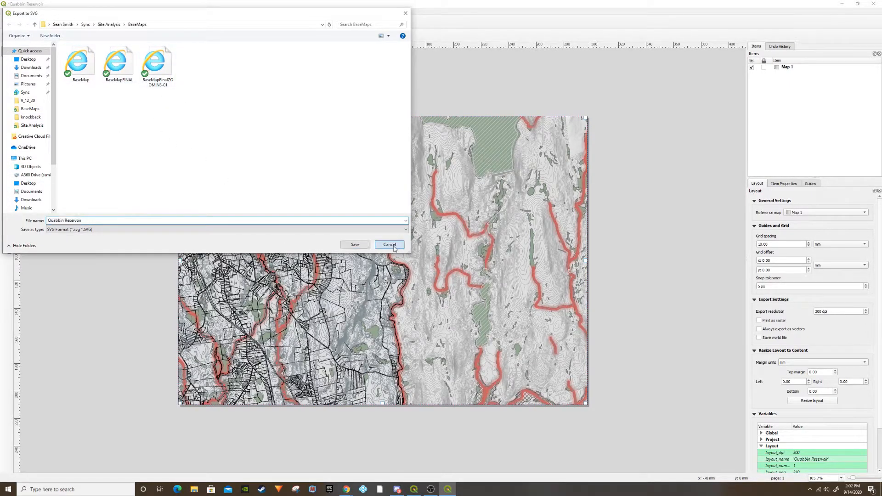